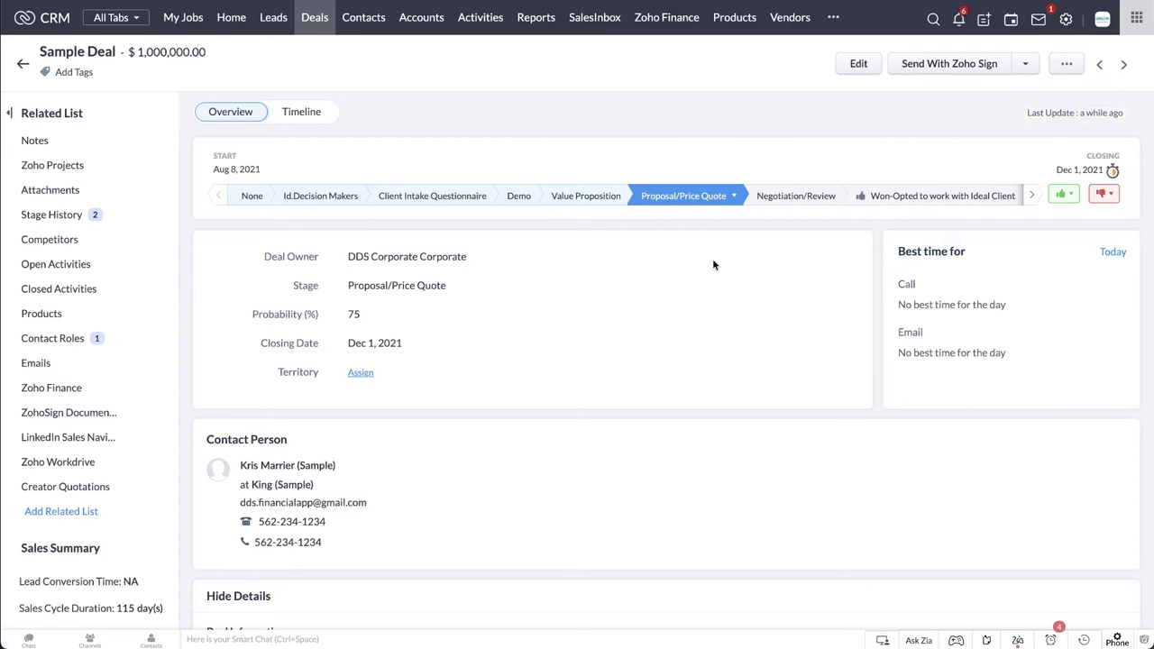
# Shift the Sample Deal's stage bar to its later stages, then back to earlier ones
pyautogui.click(1030, 197)
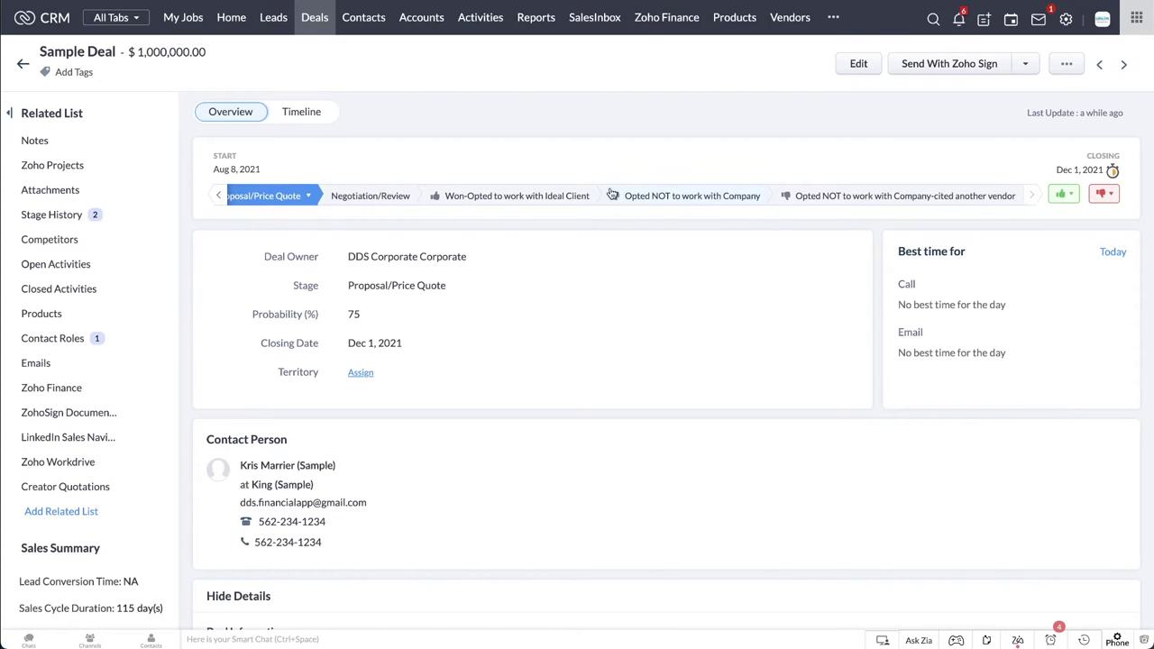
pyautogui.click(405, 196)
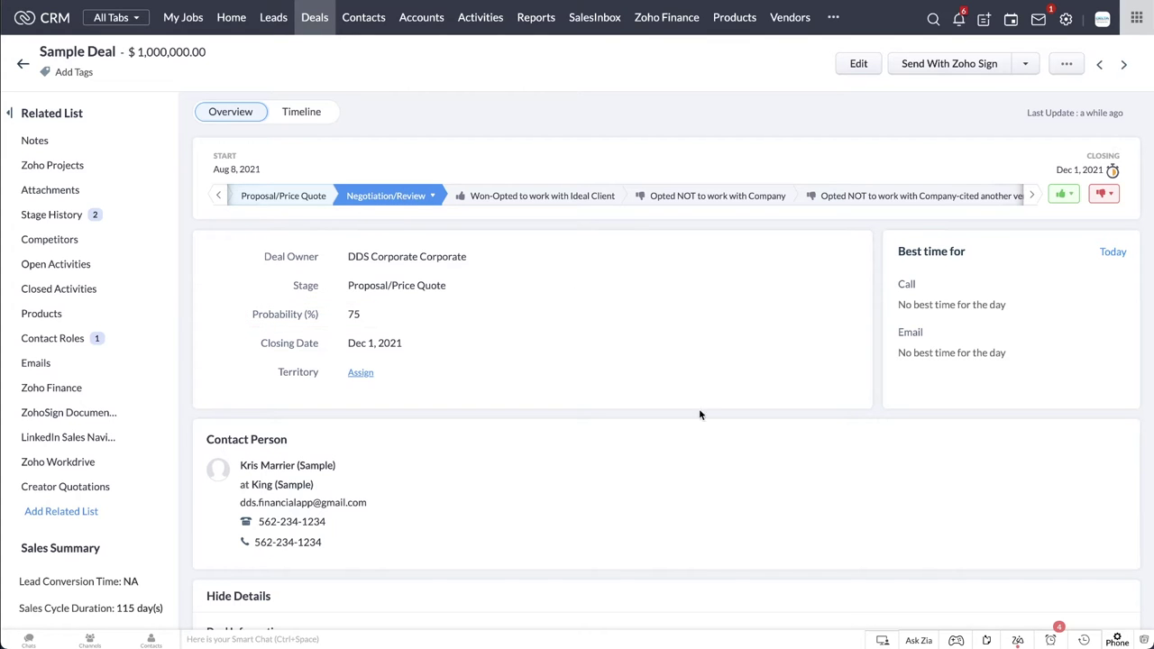
# Show the Sample Deal's Stage History: Negotiation/Review at 80% and Proposal/Price Quote at 75%
pyautogui.scroll(-2, 716, 452)
pyautogui.scroll(-2, 716, 452)
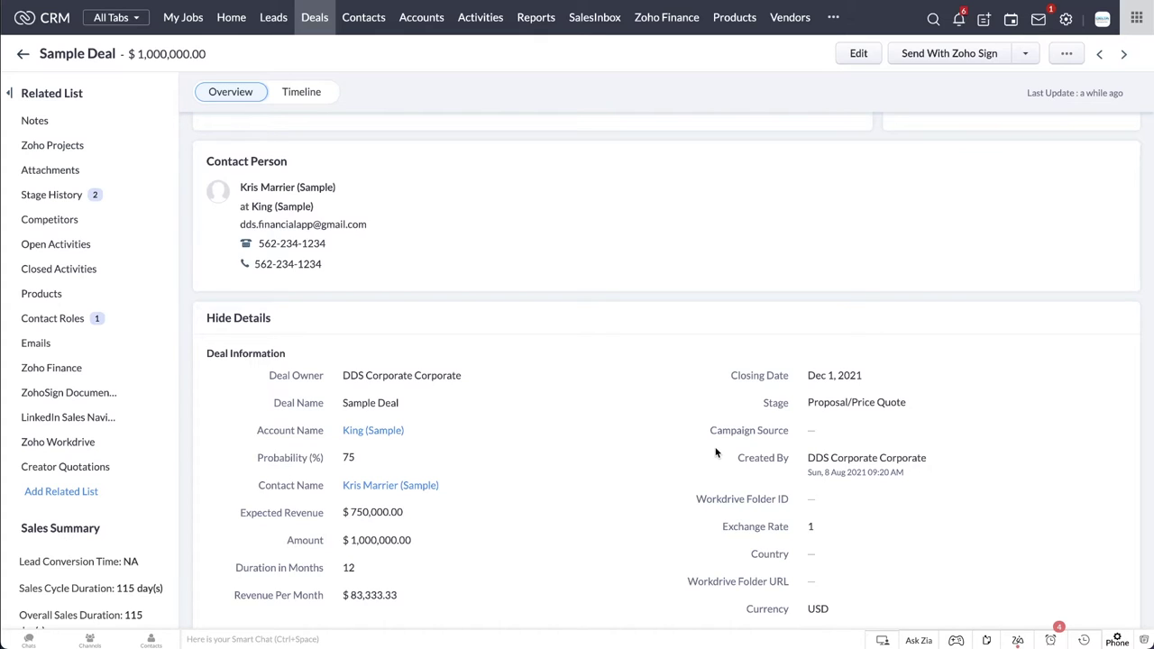
pyautogui.scroll(1, 717, 453)
pyautogui.scroll(3, 717, 453)
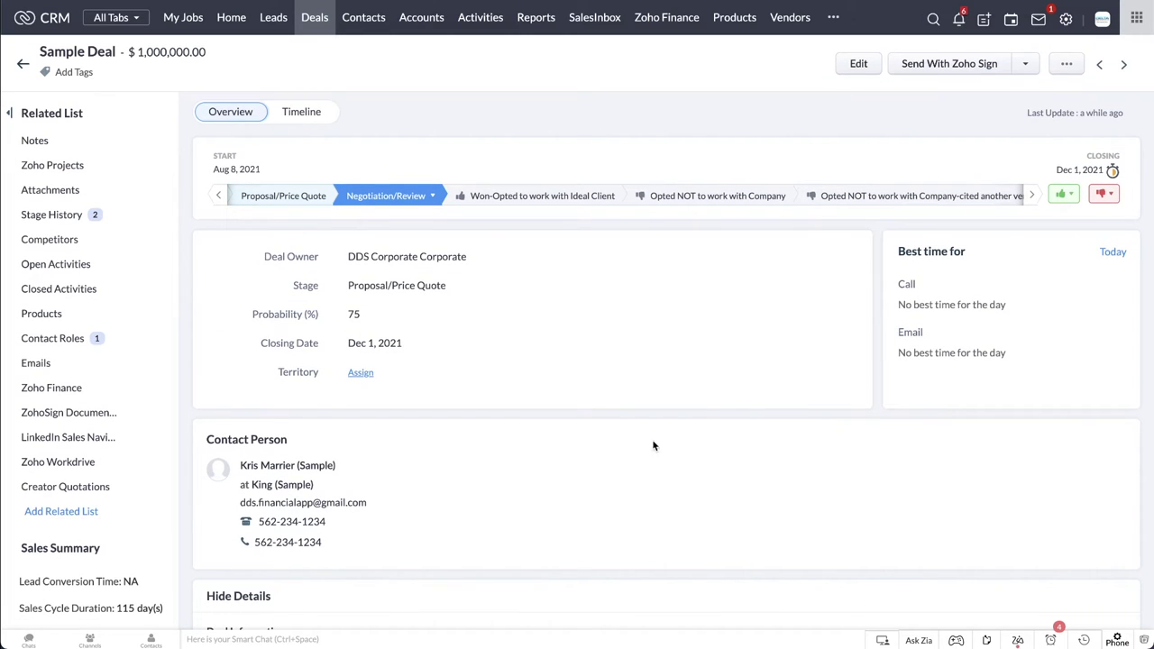
pyautogui.click(112, 215)
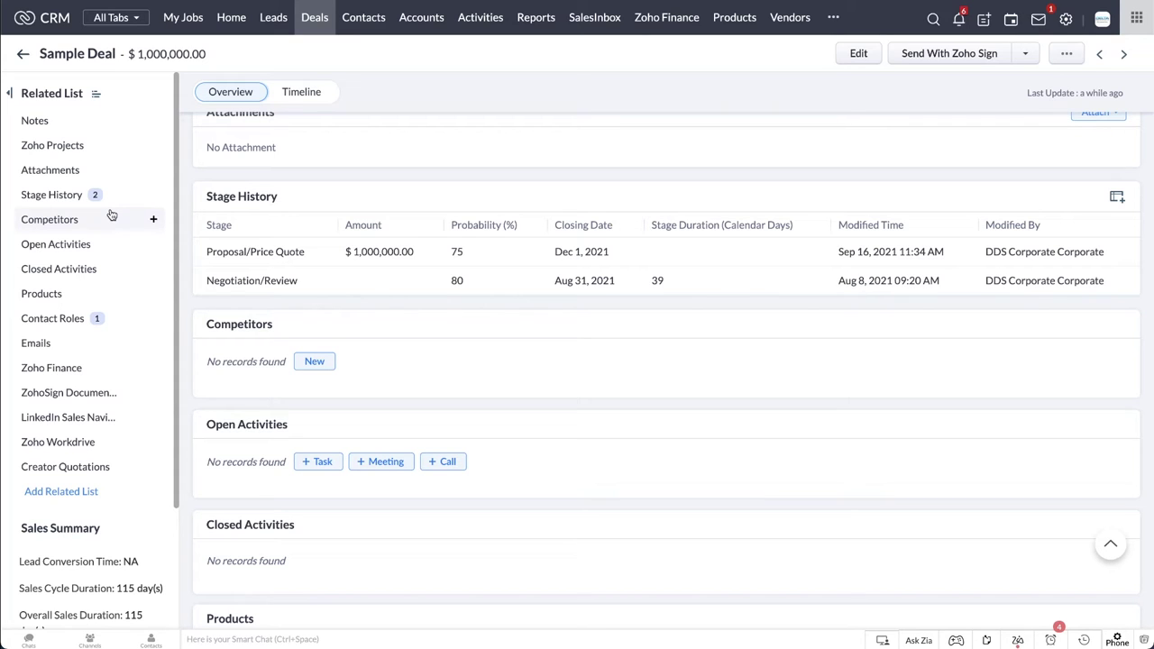
# Go to Setup's Modules and Fields and show the Deals module's options menu
pyautogui.click(1066, 22)
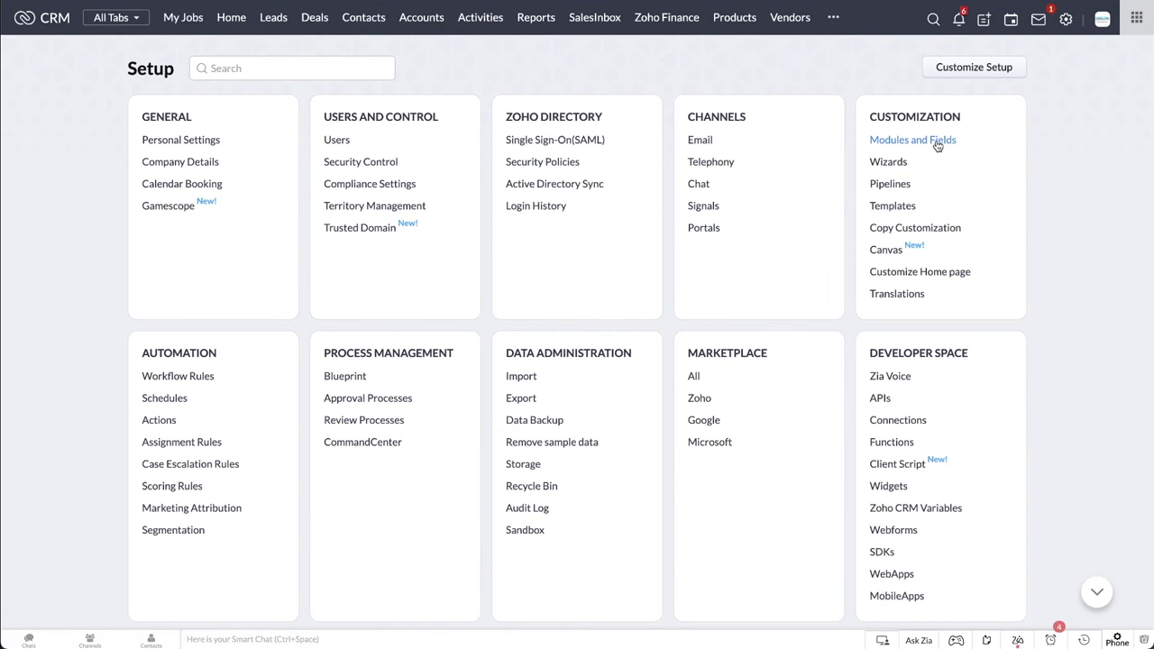
pyautogui.click(938, 142)
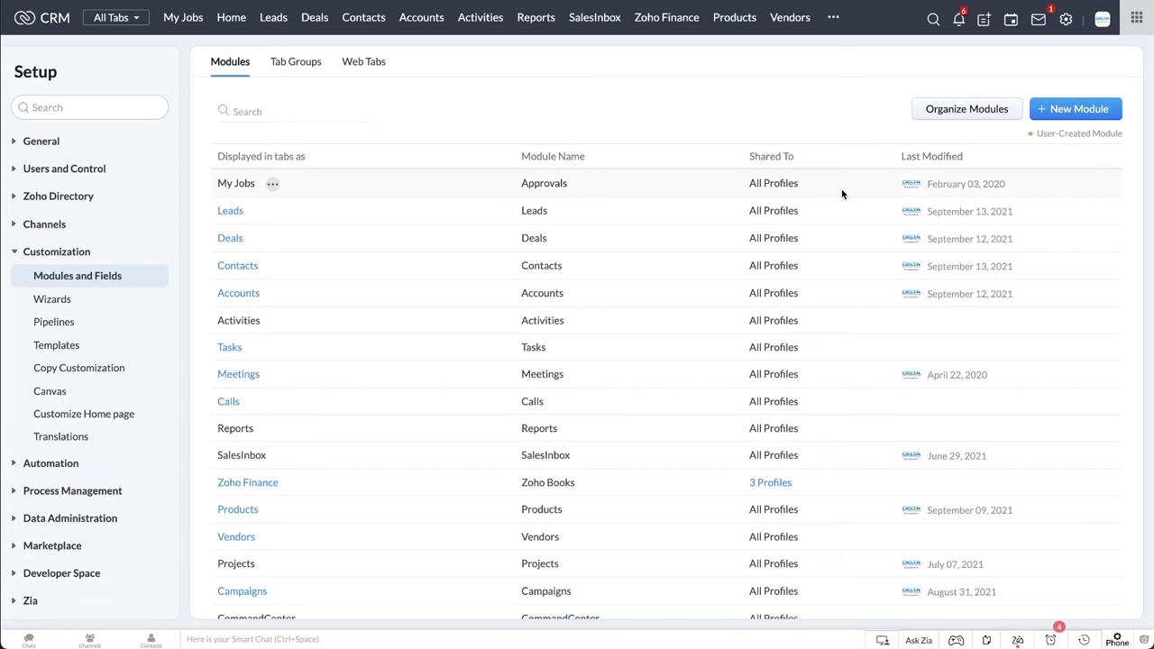
pyautogui.moveTo(230, 238)
pyautogui.click(265, 244)
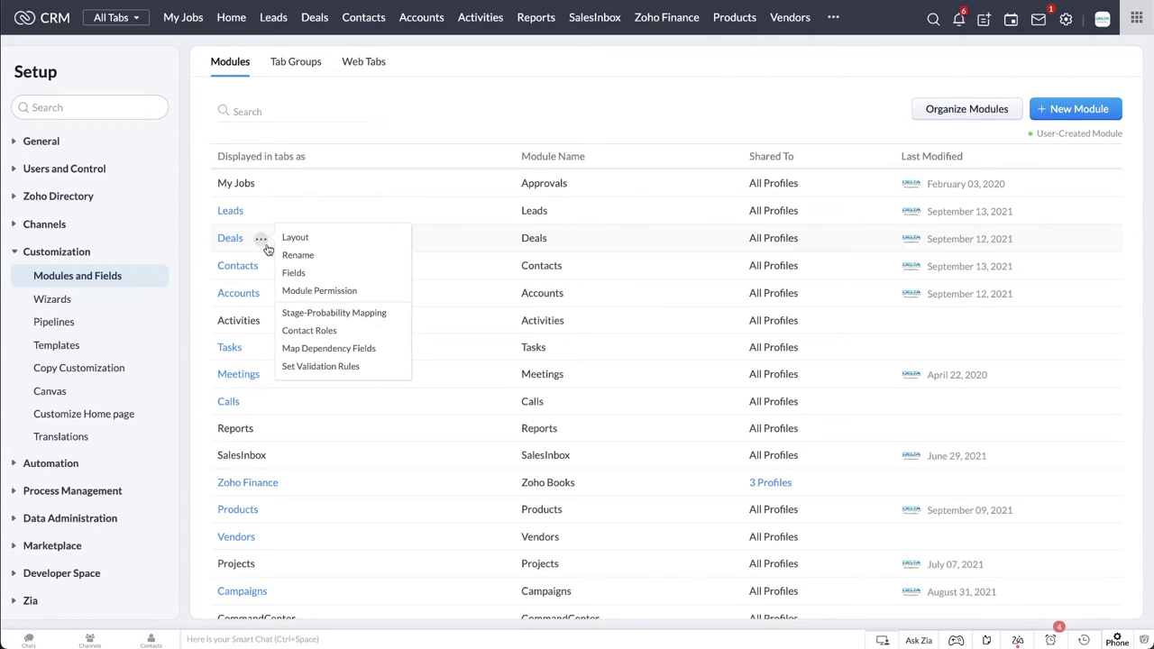
# Open the Deals Second Layout for editing and bring up its Stage-Probability Mapping
pyautogui.click(230, 241)
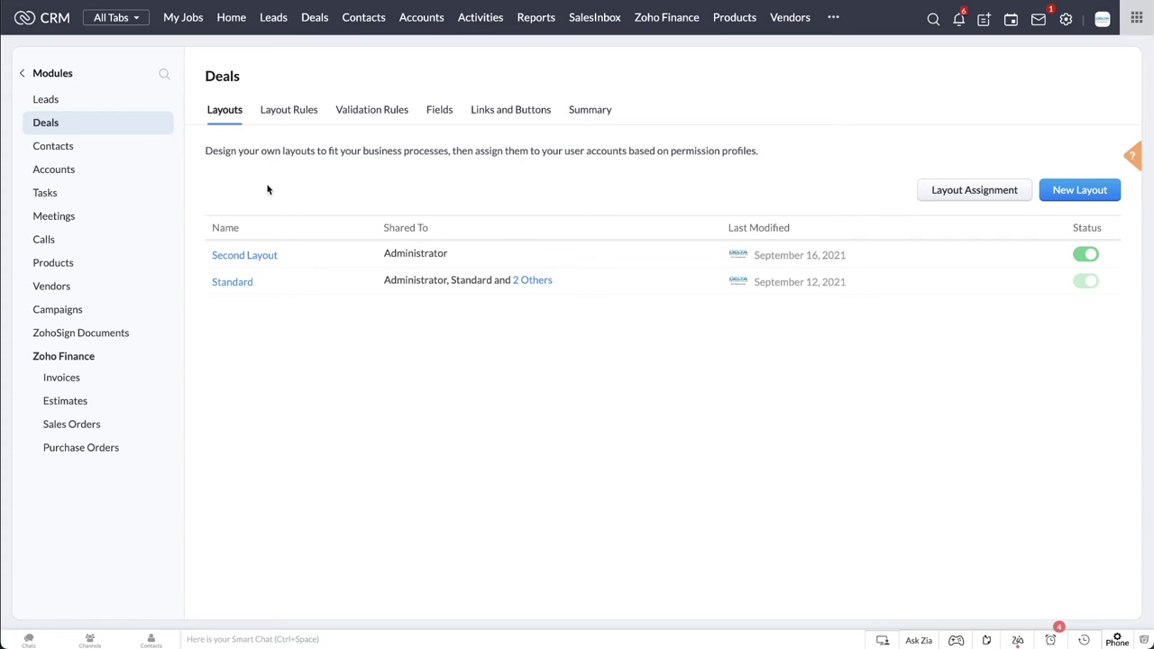
pyautogui.click(288, 256)
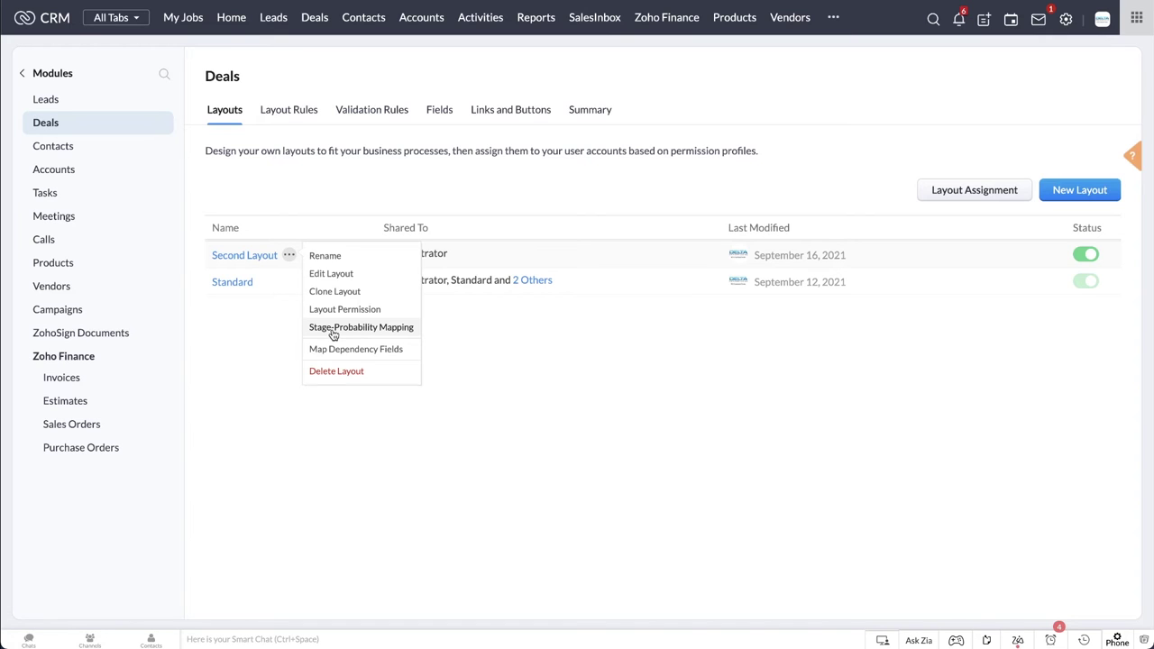
pyautogui.click(261, 257)
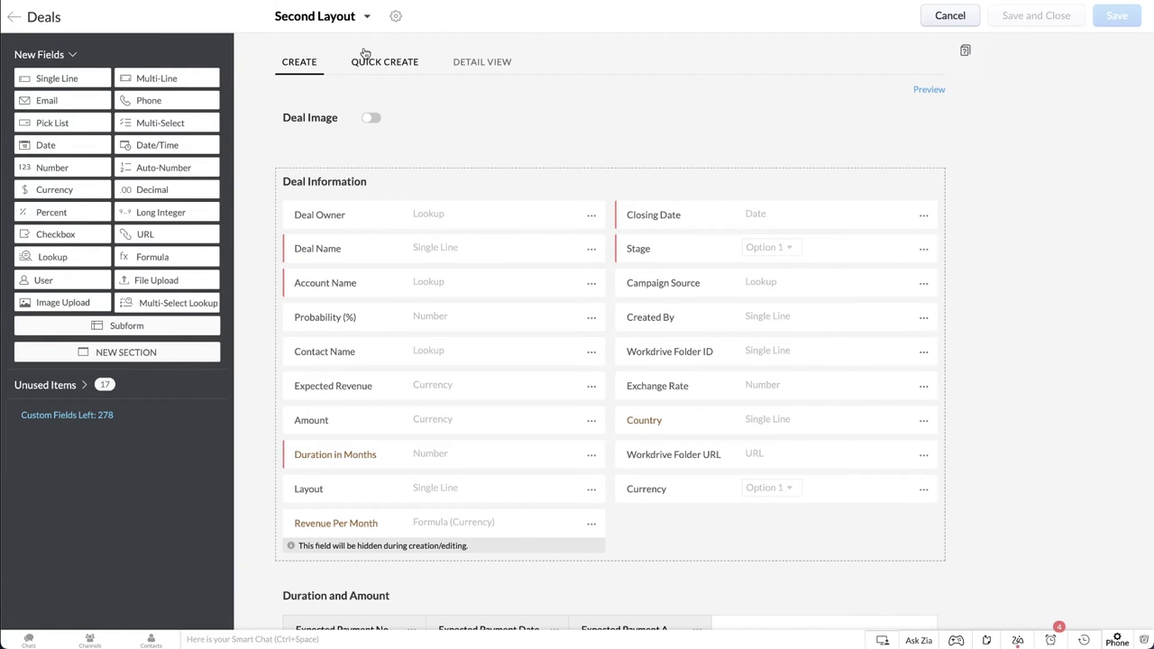
pyautogui.click(396, 17)
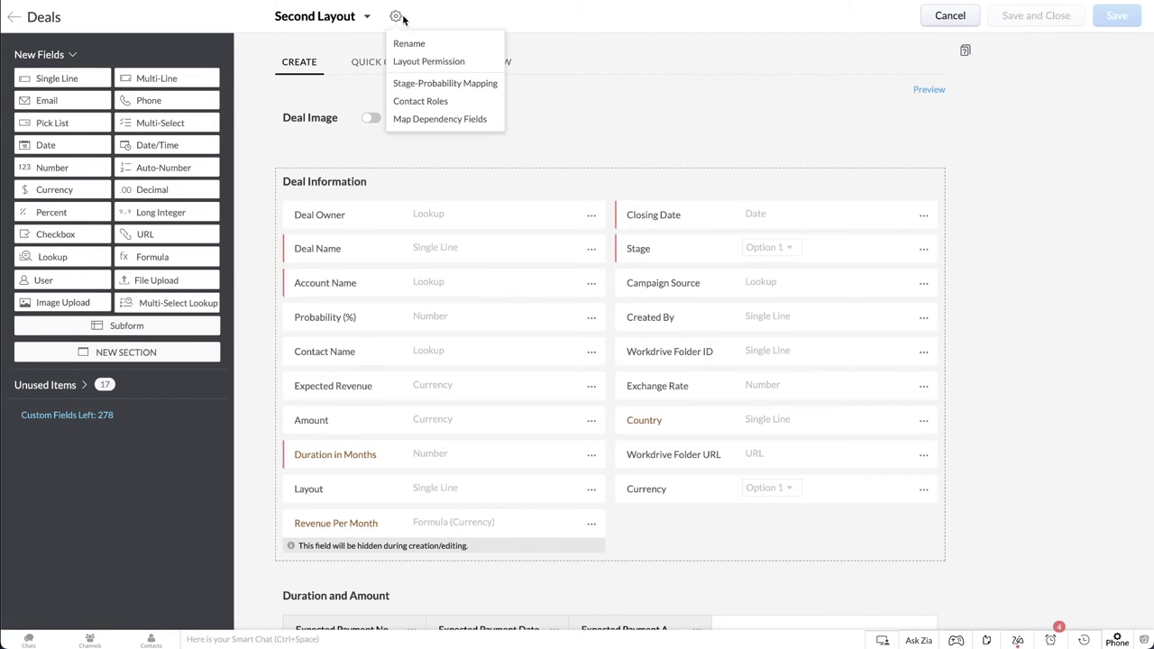
pyautogui.click(428, 88)
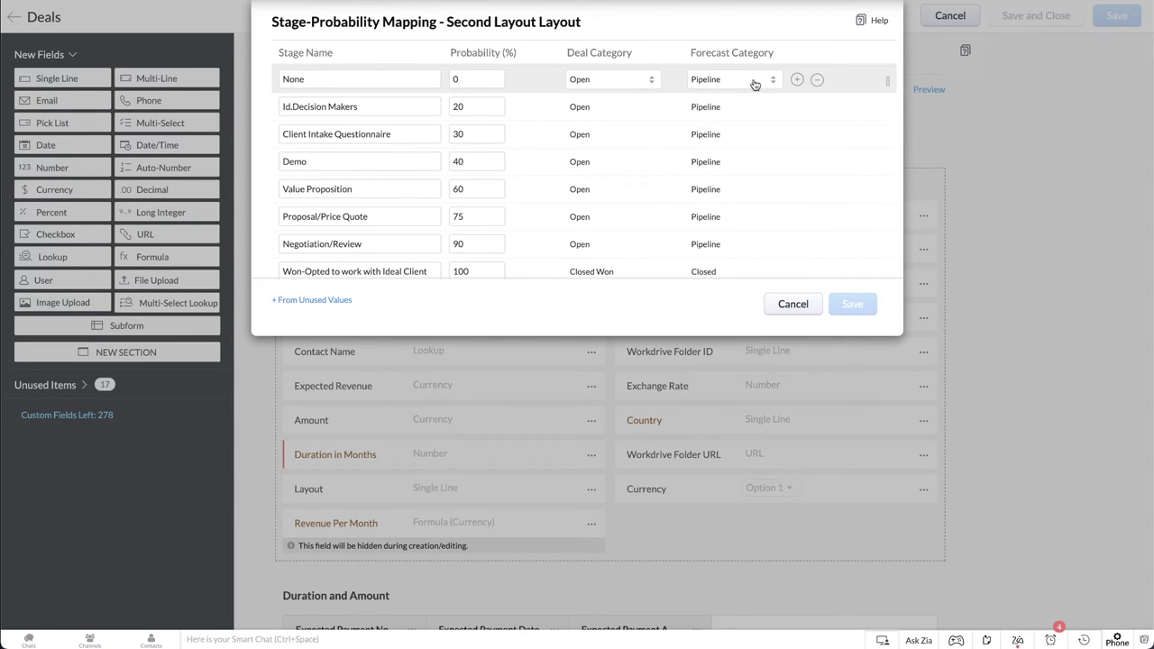
pyautogui.scroll(-1, 864, 101)
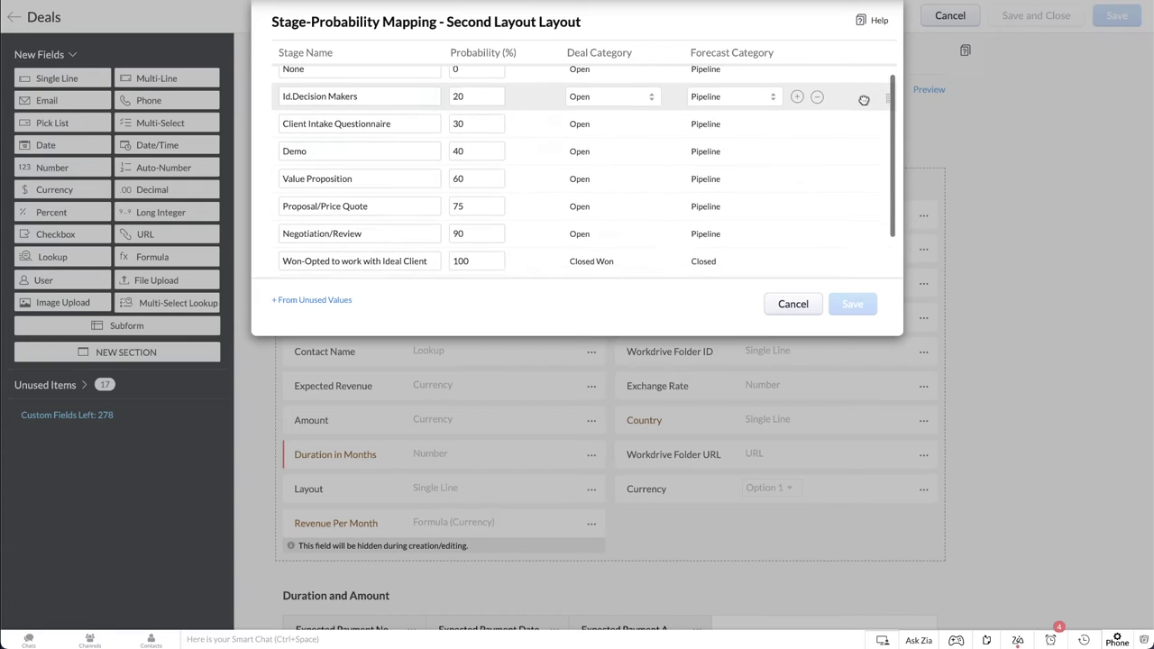
pyautogui.scroll(-1, 864, 101)
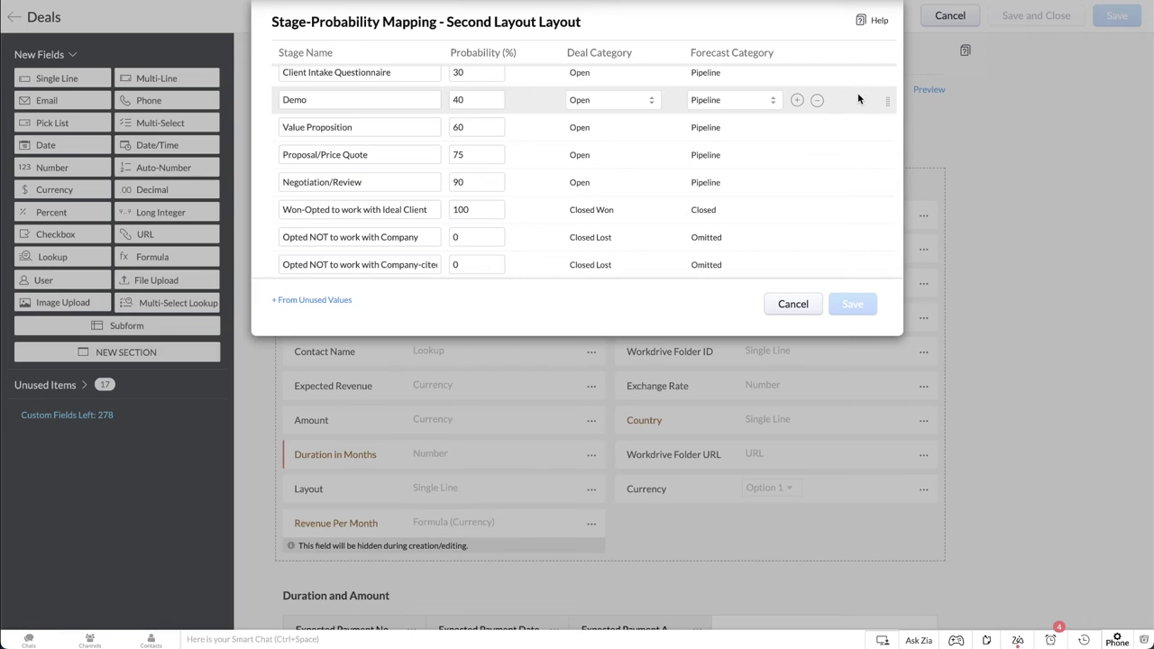
pyautogui.moveTo(888, 160)
pyautogui.mouseDown()
pyautogui.moveTo(886, 133)
pyautogui.moveTo(887, 188)
pyautogui.mouseUp()
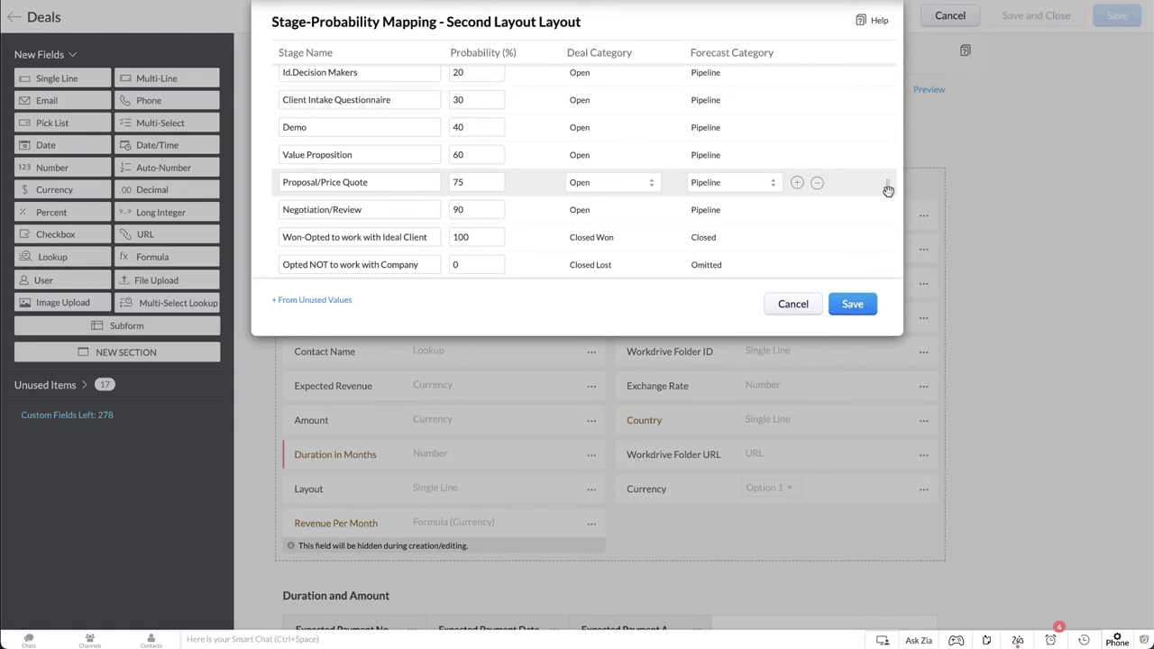
# Check unused values, then rename Id.Decision Makers to 'Evaluating' and Client Intake Questionnaire to 'Discovery Call'
pyautogui.click(333, 301)
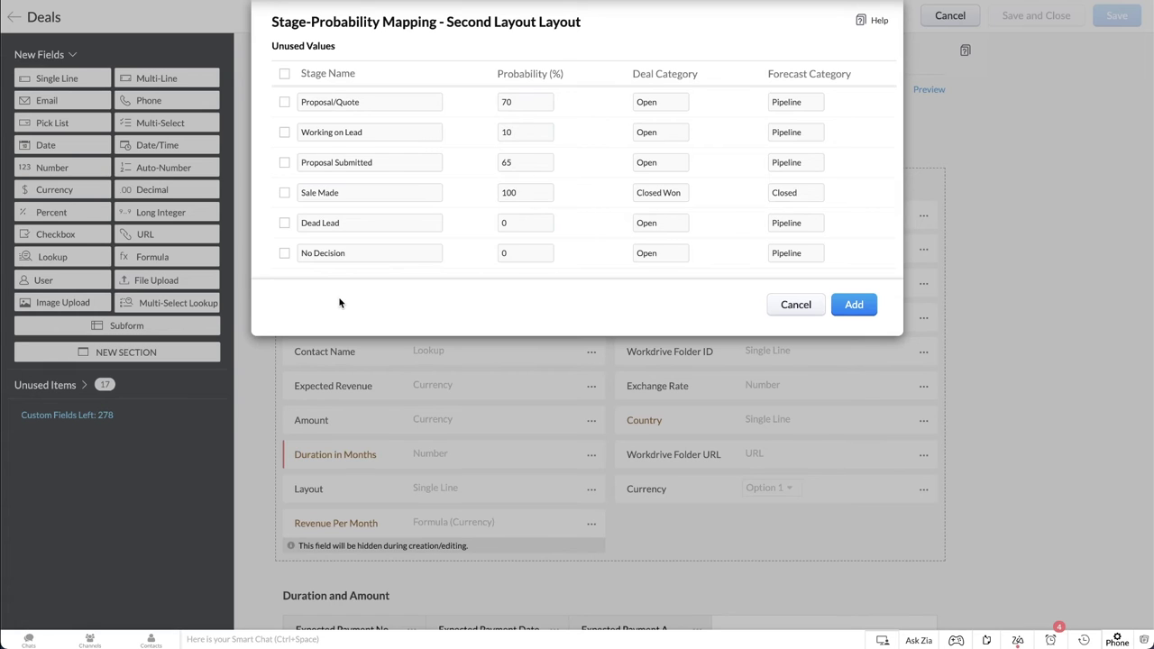
pyautogui.click(773, 309)
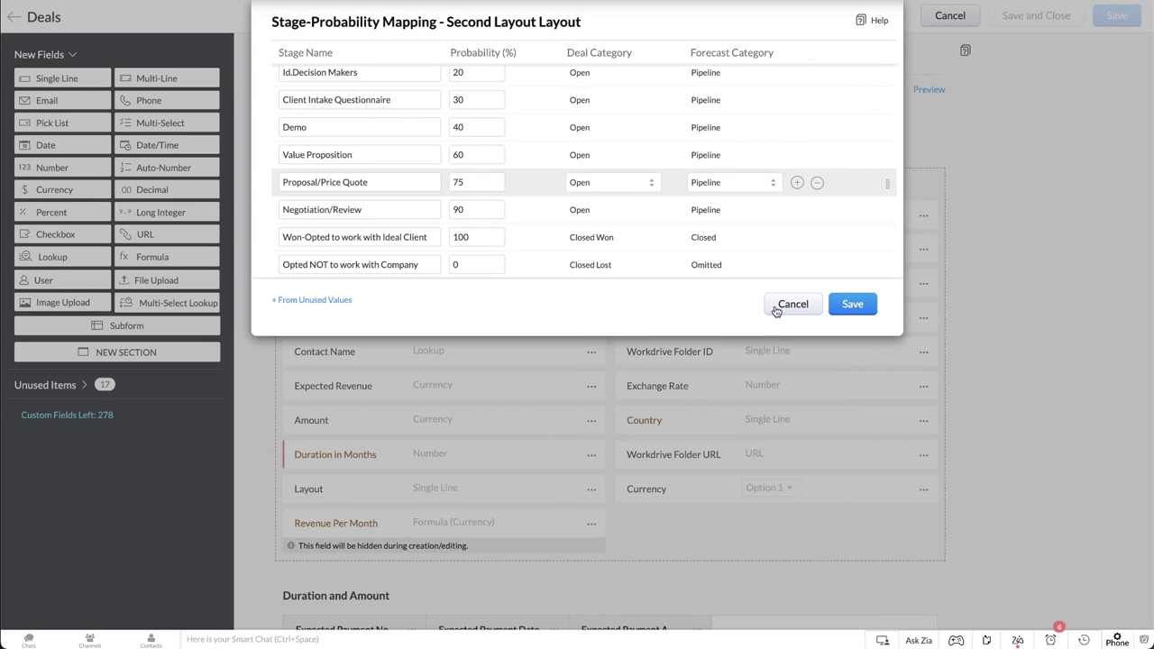
pyautogui.scroll(2, 662, 239)
pyautogui.tripleClick(379, 105)
pyautogui.write('Eval')
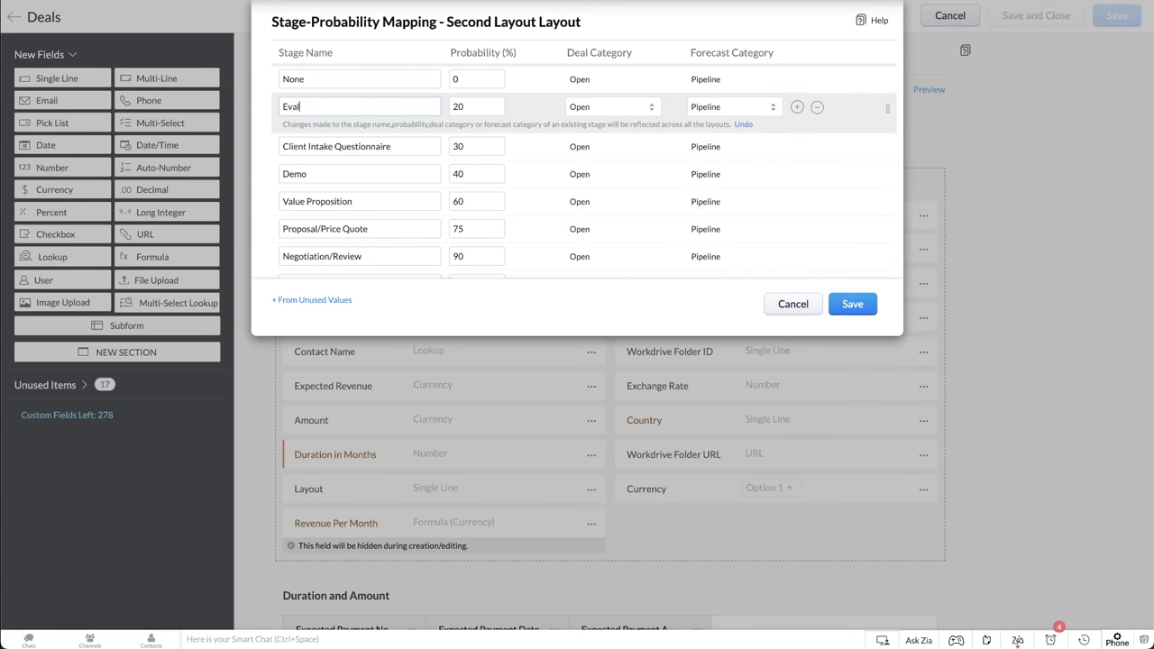
pyautogui.write('uating')
pyautogui.tripleClick(378, 140)
pyautogui.write('Discovery Call')
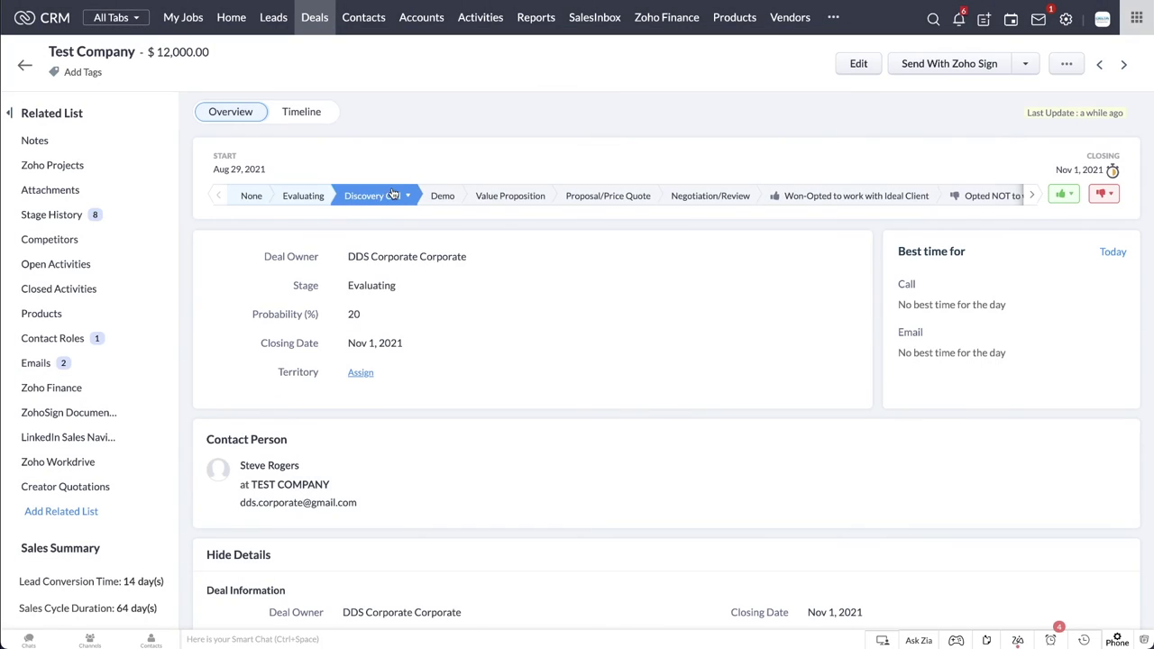
# Advance Test Company through Discovery Call, Demo and Value Proposition to Proposal/Price Quote, then view its Finance records
pyautogui.click(392, 194)
pyautogui.click(392, 195)
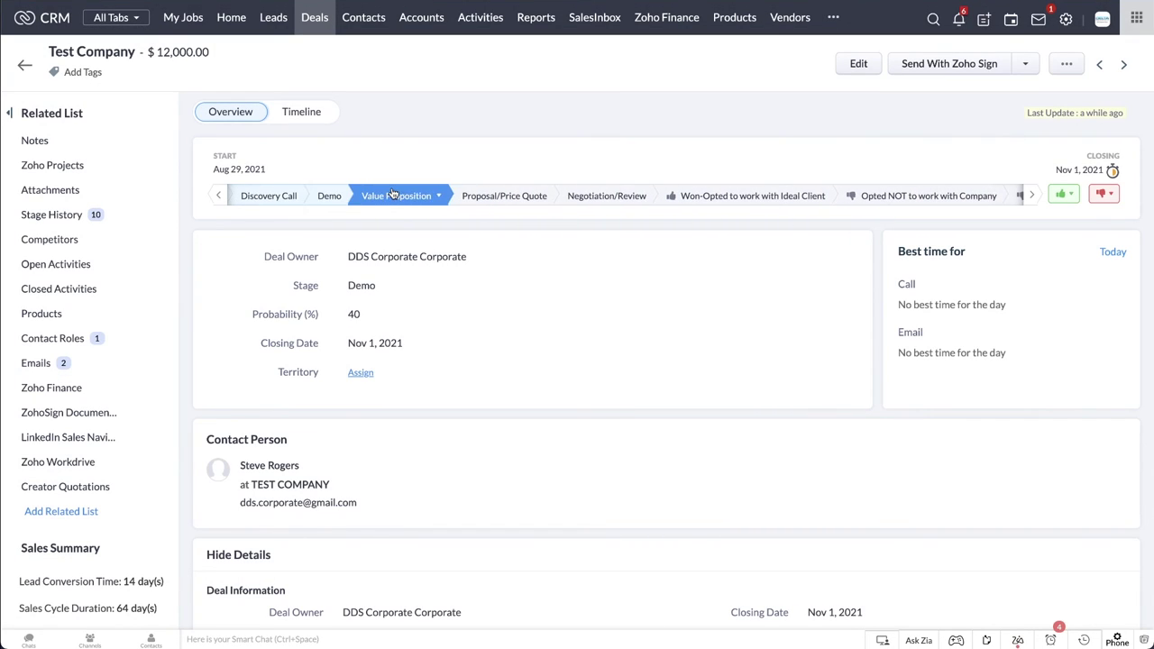
pyautogui.click(393, 195)
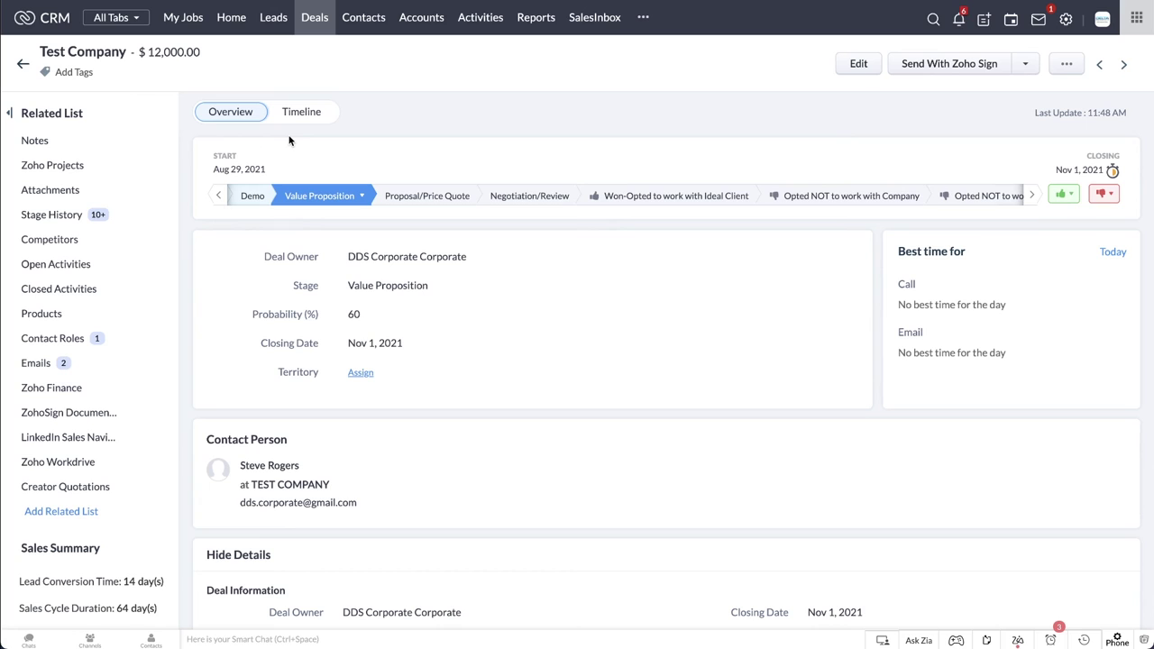
pyautogui.click(394, 195)
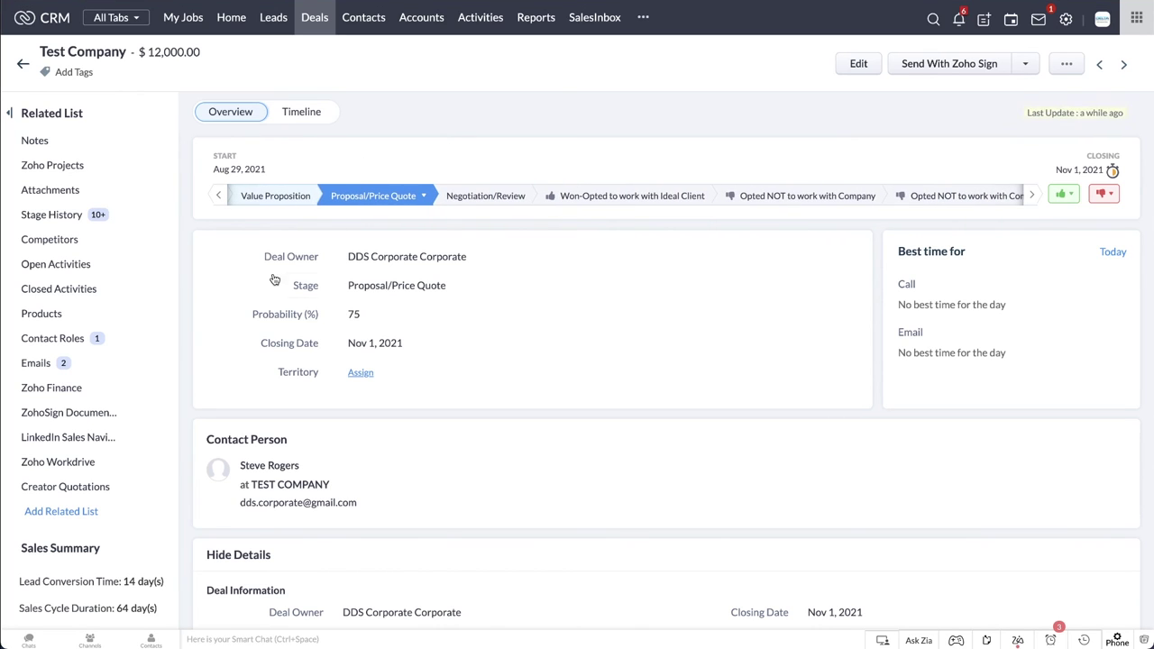
pyautogui.click(115, 400)
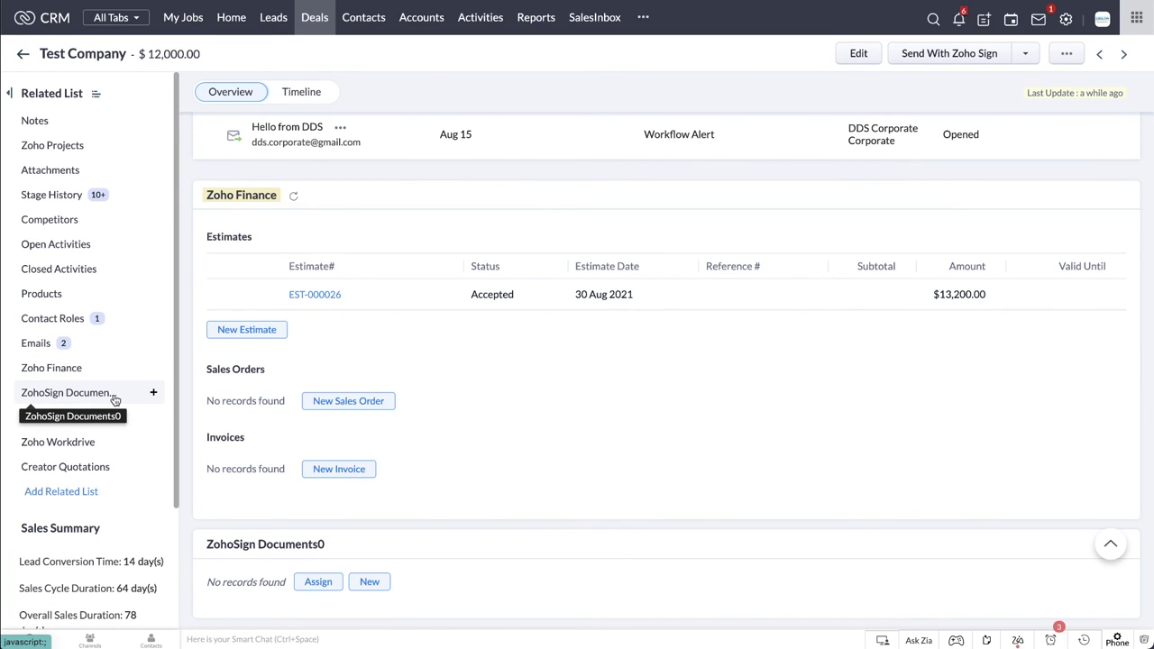
# Scroll to the top of Test Company's deal, confirming Proposal/Price Quote at 75%
pyautogui.scroll(1, 333, 349)
pyautogui.scroll(5, 333, 348)
pyautogui.scroll(2, 333, 348)
pyautogui.scroll(5, 333, 349)
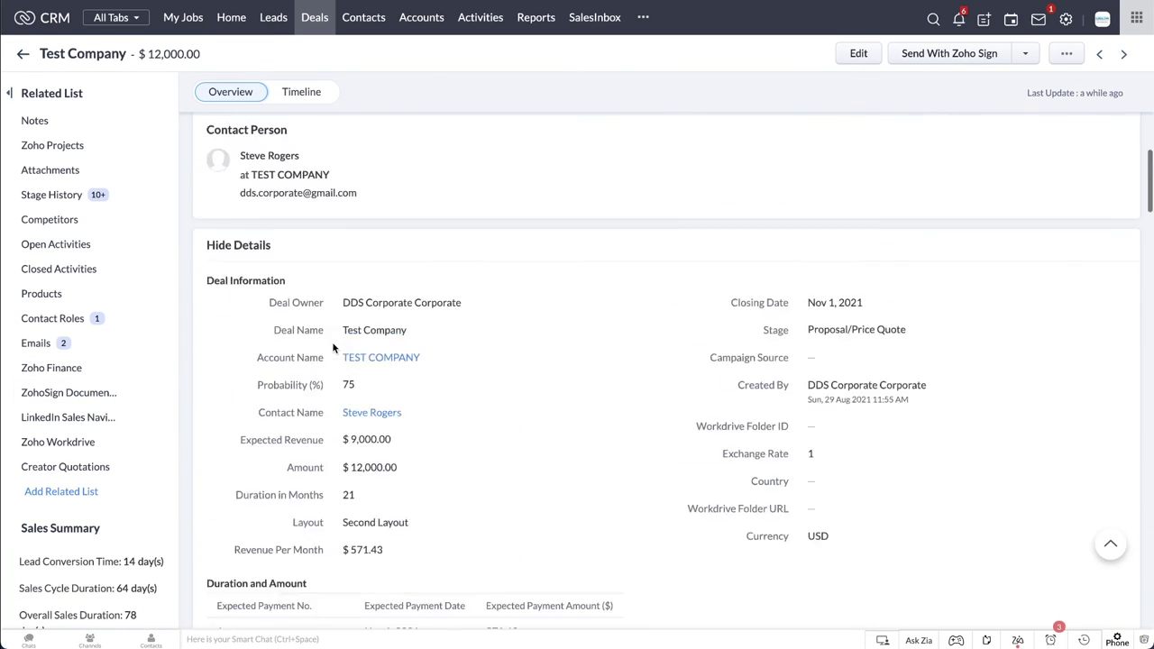
pyautogui.scroll(3, 332, 348)
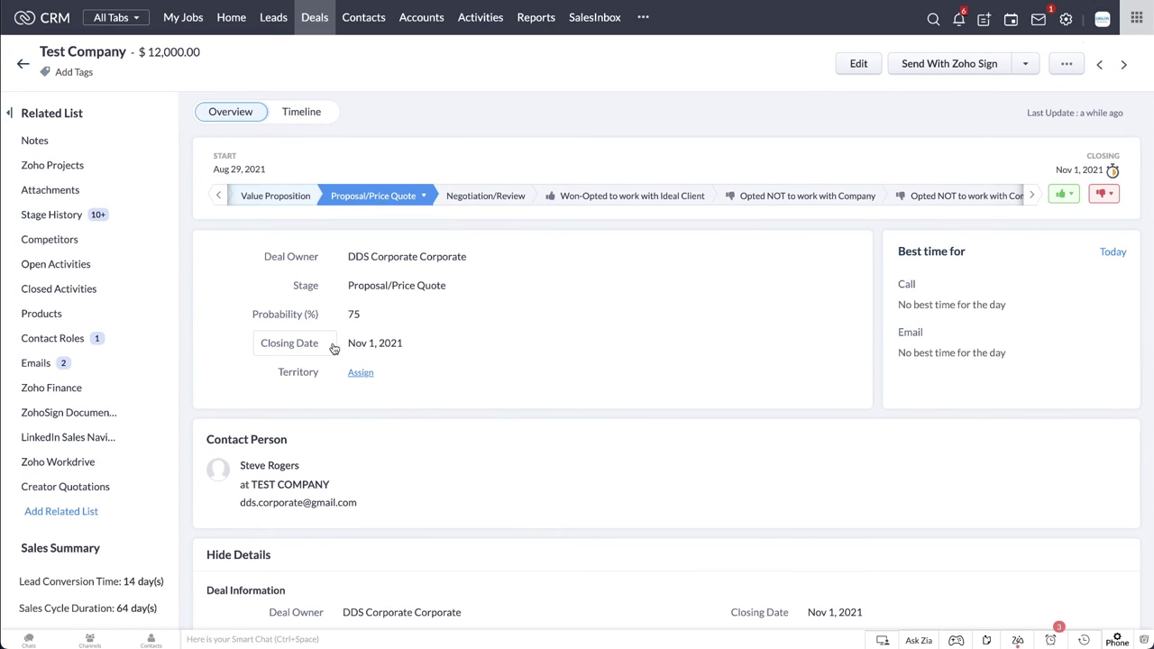